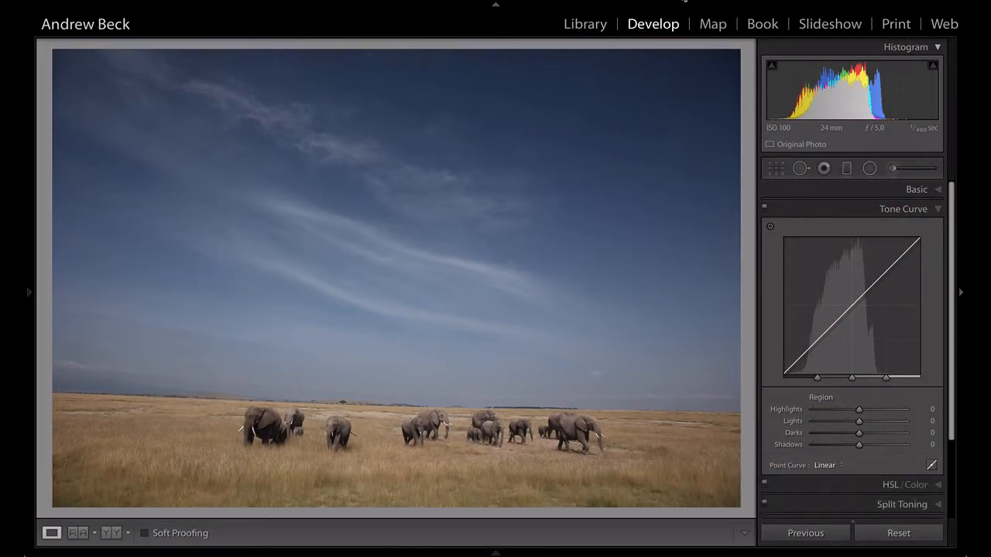
Show the photo's exposure and camera information overlays in turn, and hide the overlay again
key("i")
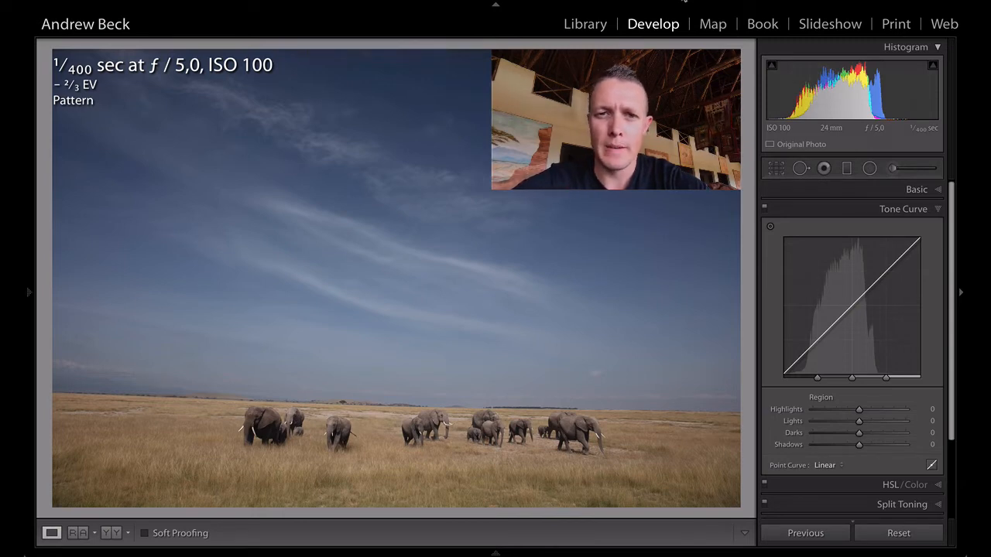
key("i")
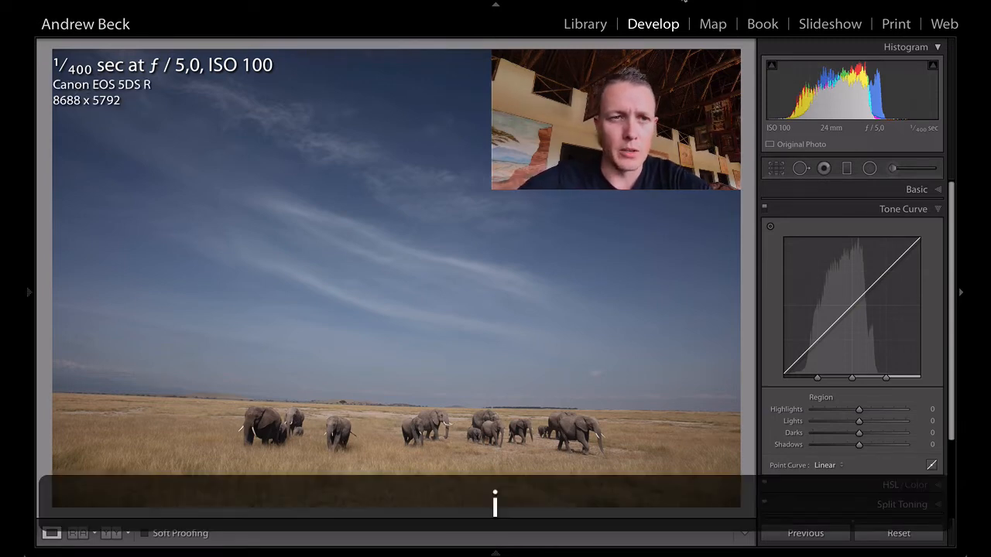
key("i")
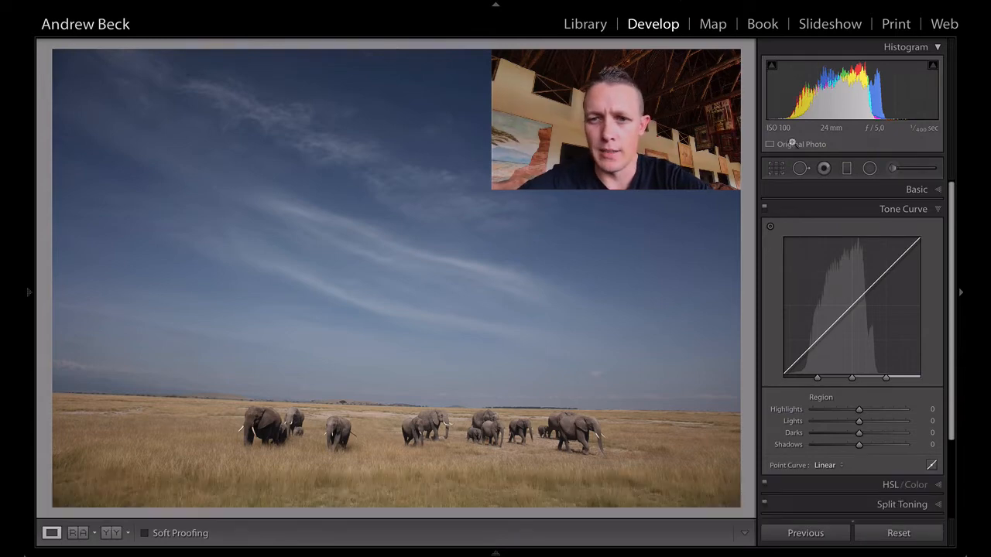
Straighten the photo along the horizon line, shift the image slightly sideways within the crop frame, and finish cropping
left_click(776, 168)
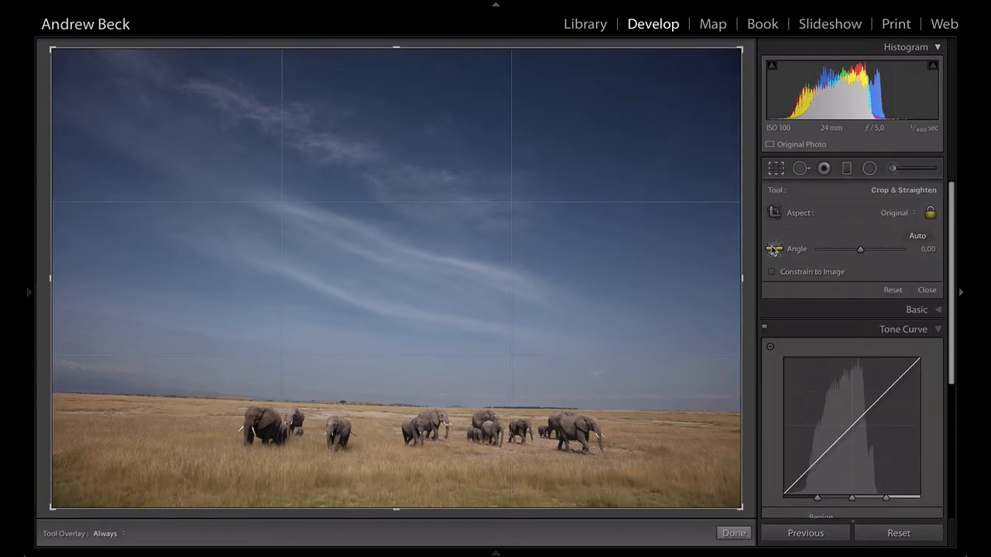
left_click(775, 250)
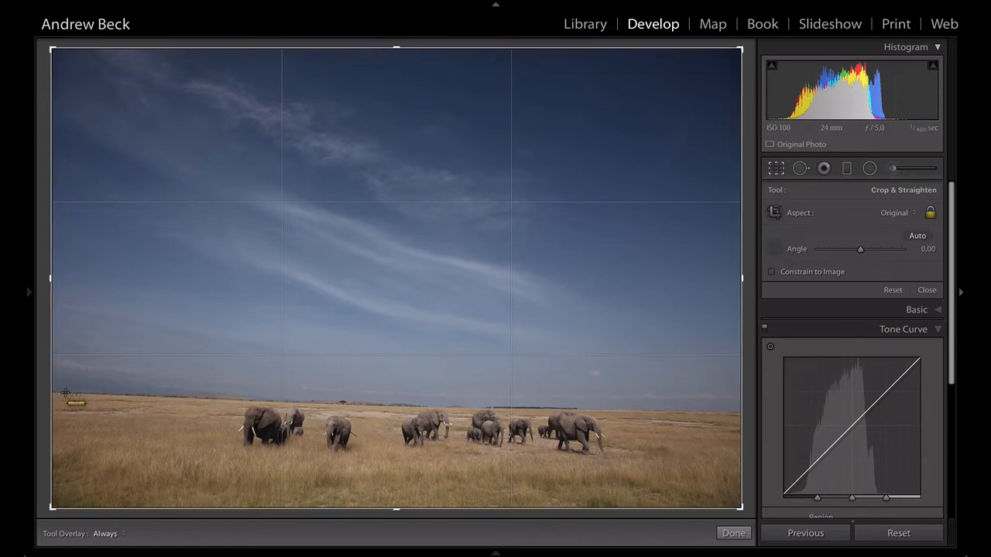
left_click_drag(96, 393, 744, 415)
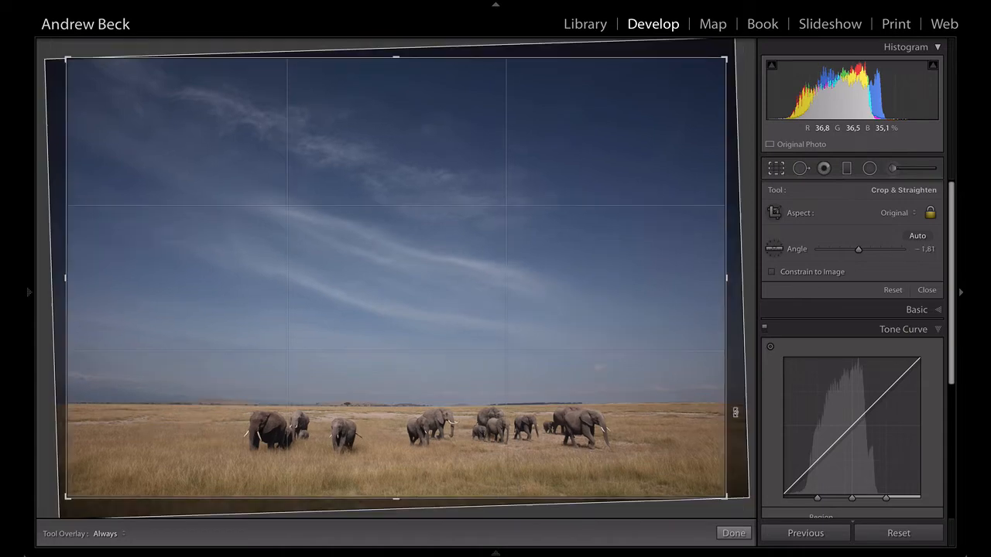
left_click_drag(429, 339, 389, 340)
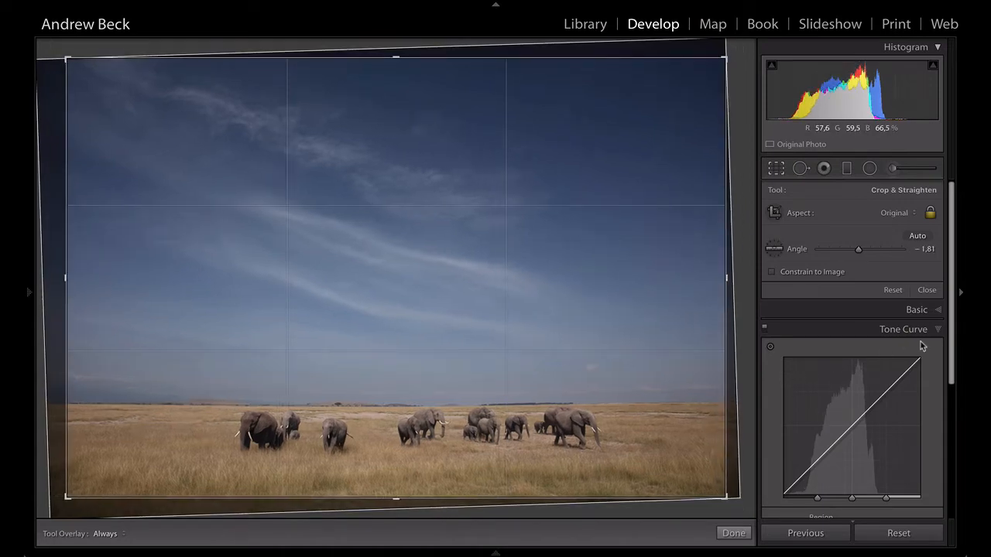
left_click(929, 290)
Enable the lens profile corrections, switching them off and on to compare the photo, and leave them enabled
scroll(896, 396, "up", 2)
scroll(895, 398, "down", 2)
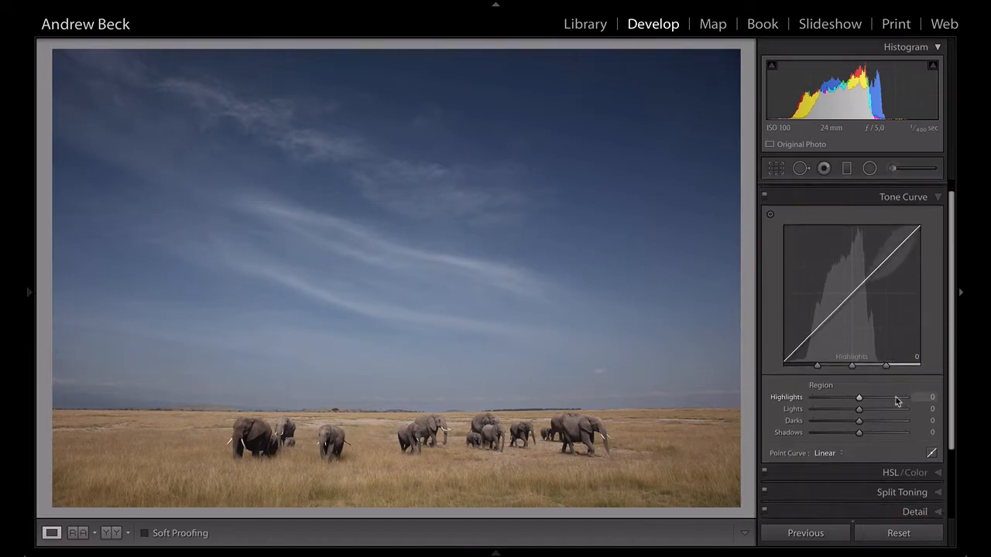
scroll(902, 406, "down", 3)
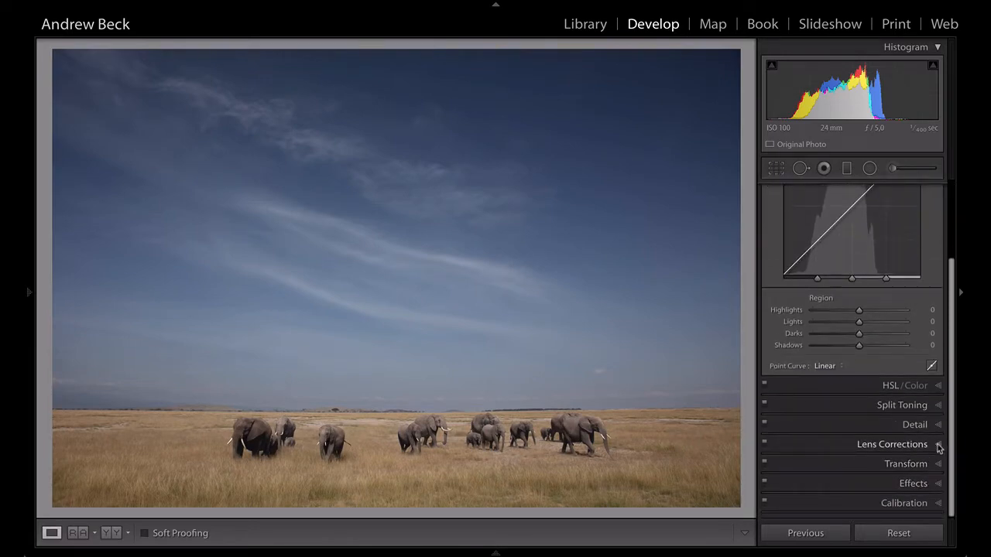
left_click(939, 446)
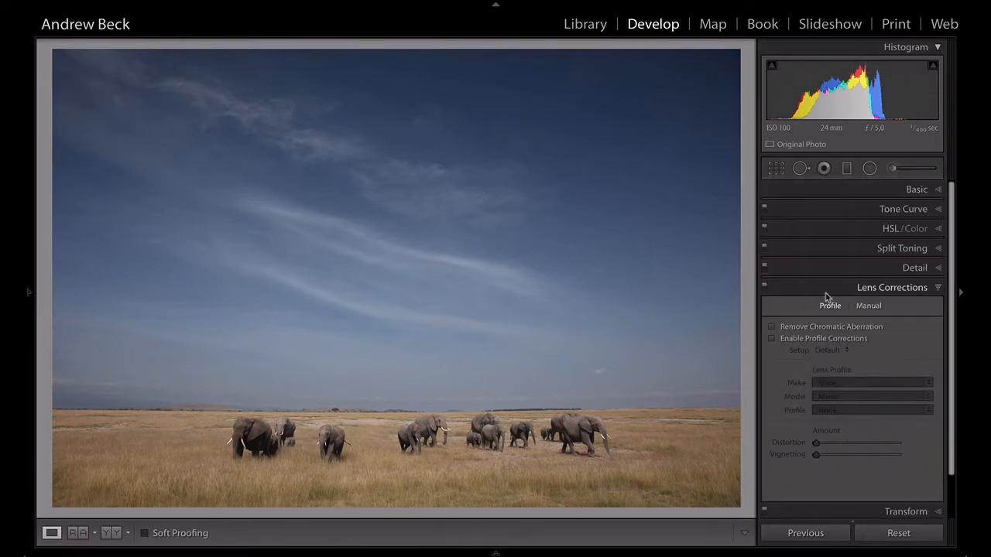
left_click(772, 340)
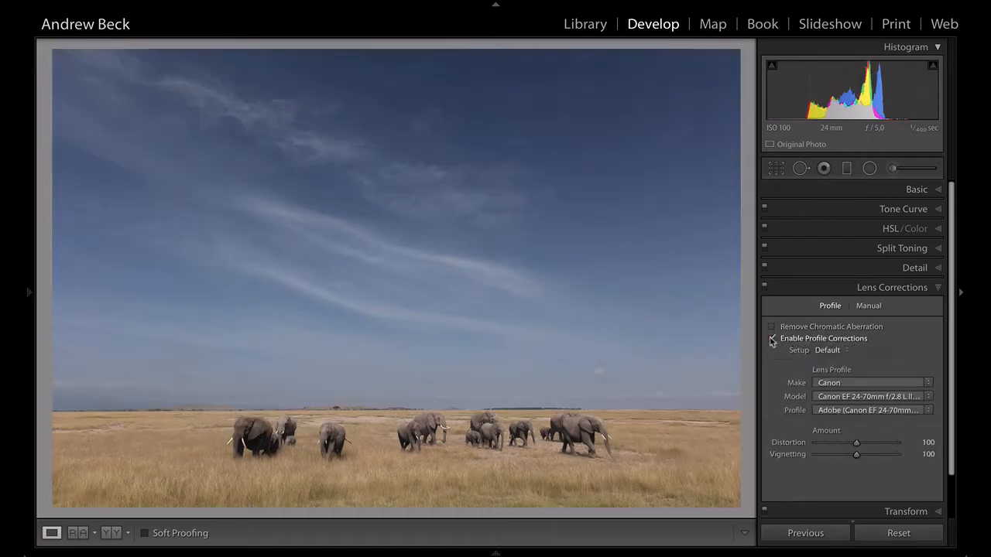
left_click(772, 339)
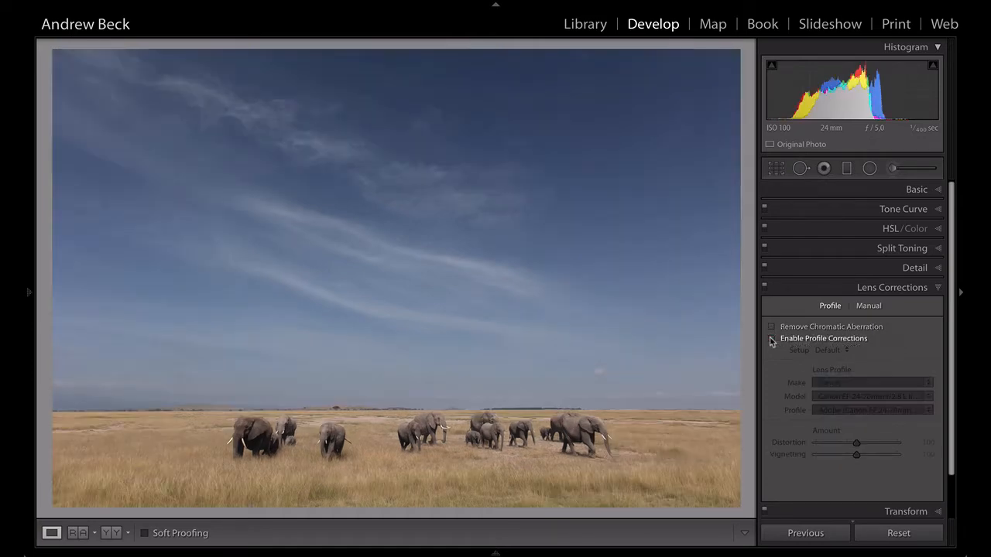
left_click(772, 340)
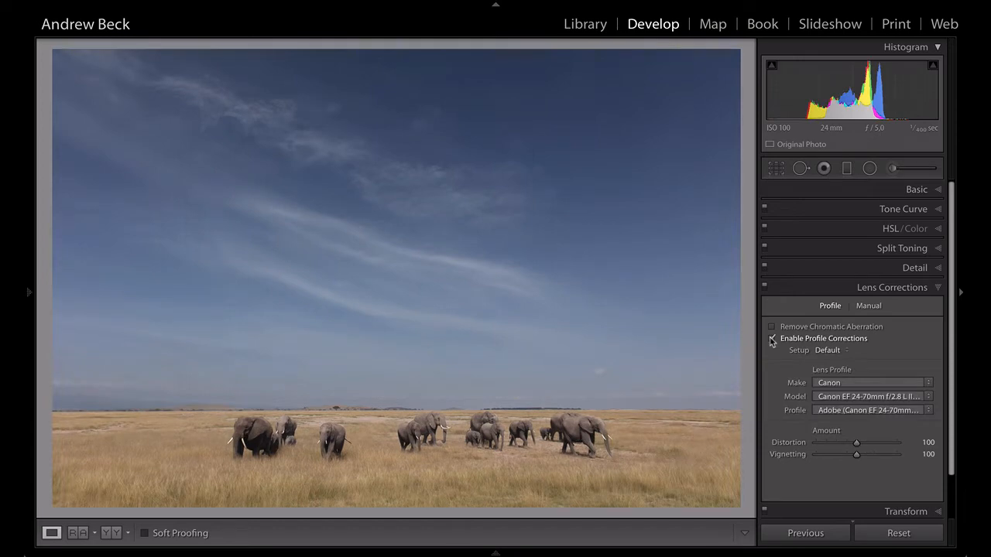
left_click(772, 340)
left_click(772, 339)
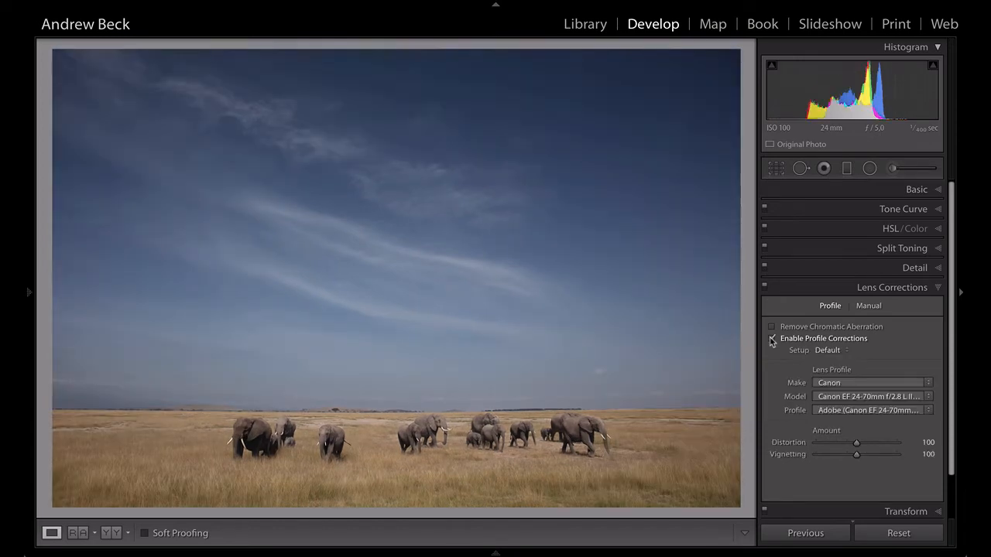
Set the photo's Whites to +26 and fine-tune the Saturation in the basic adjustments
left_click(921, 193)
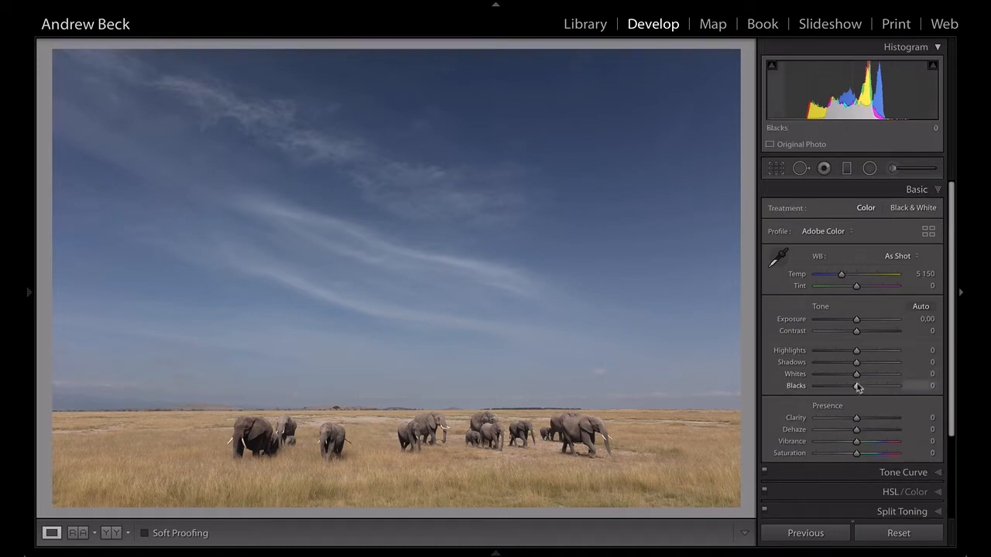
left_click_drag(857, 375, 866, 376)
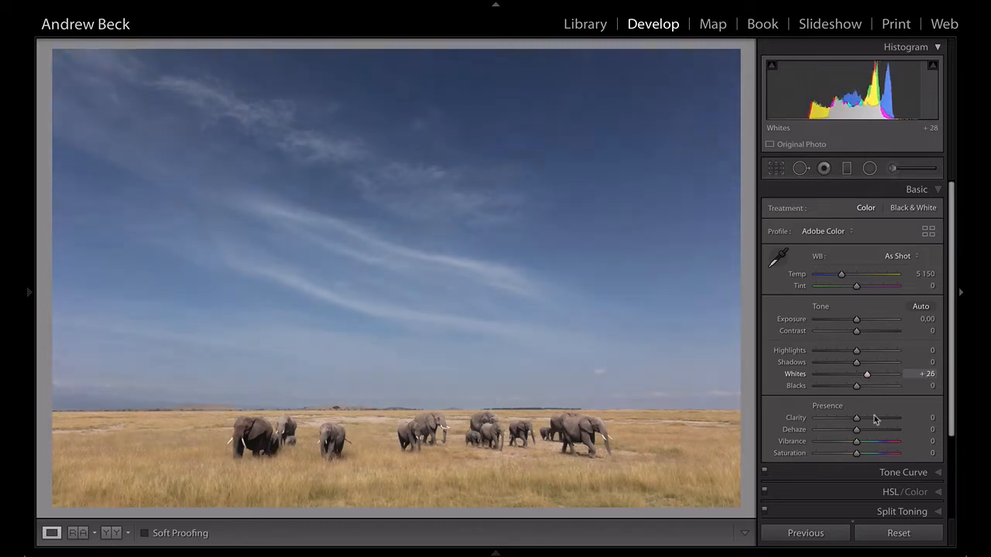
scroll(874, 424, "down", 4)
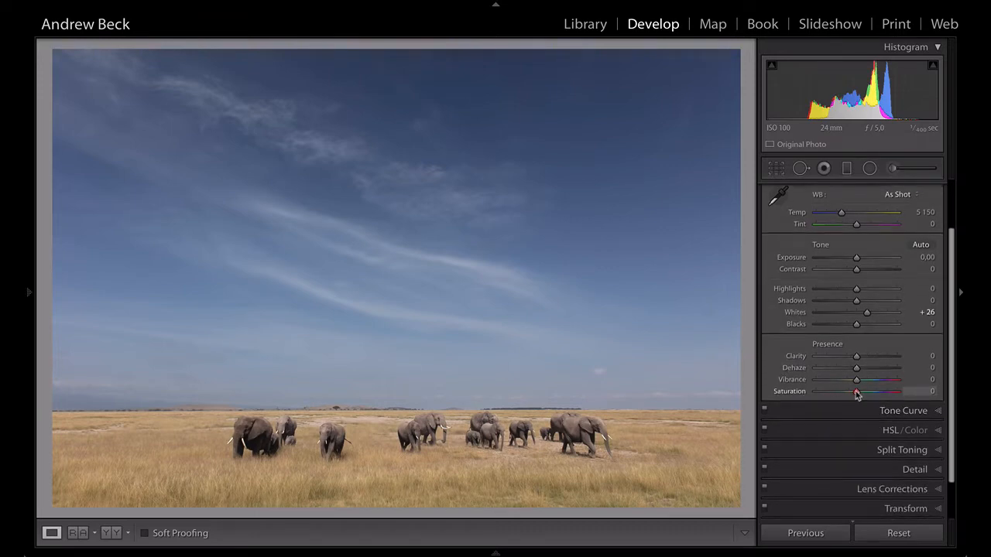
left_click_drag(857, 394, 859, 394)
Adjust the tone curve by setting Lights to +15 and Darks to -1
left_click(907, 412)
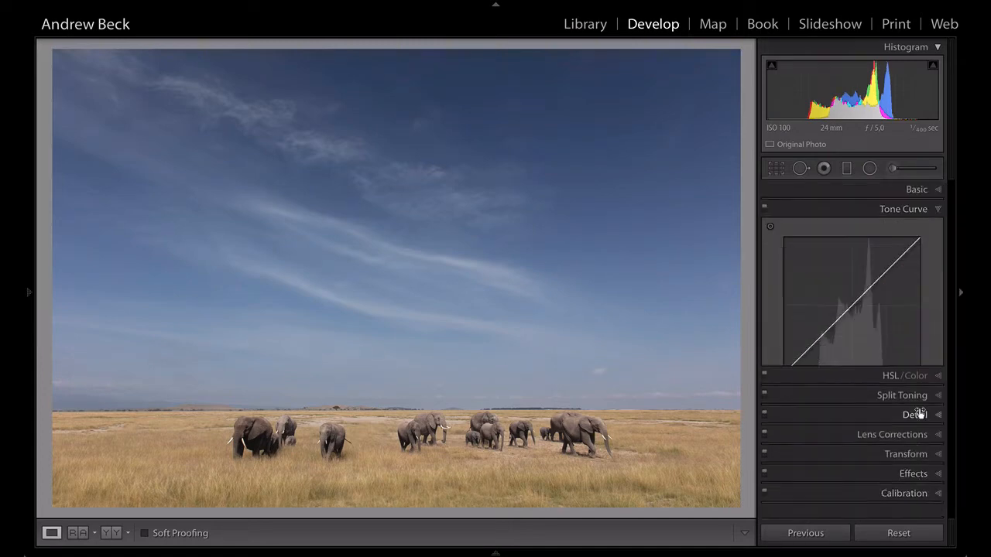
left_click_drag(860, 424, 868, 425)
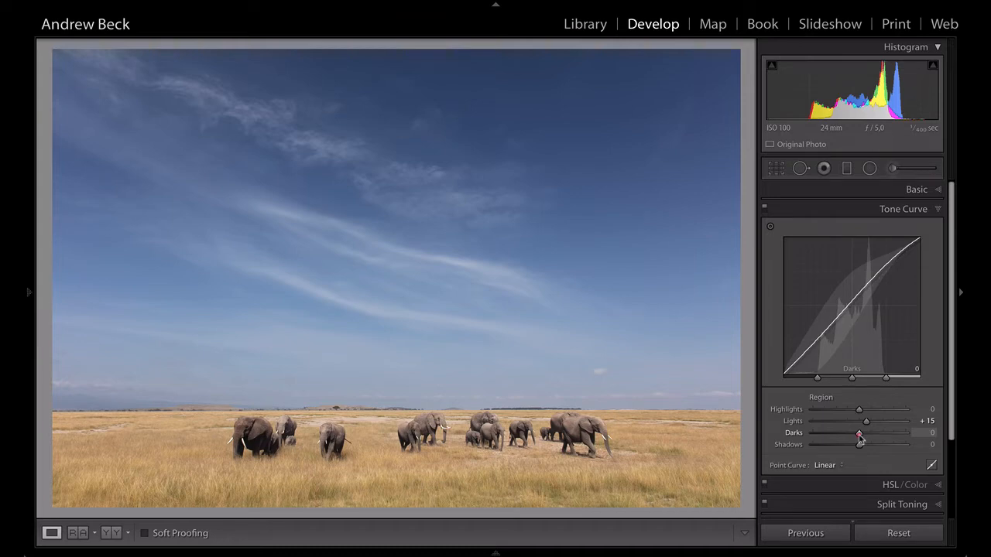
left_click_drag(860, 437, 858, 436)
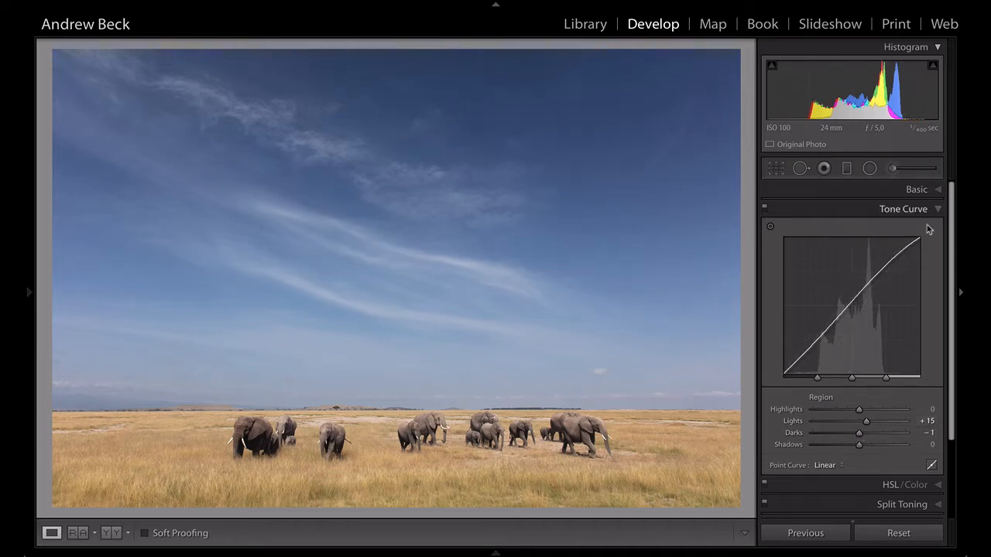
Add a perfectly level graduated filter fading from the middle of the sky down to the horizon
left_click(845, 172)
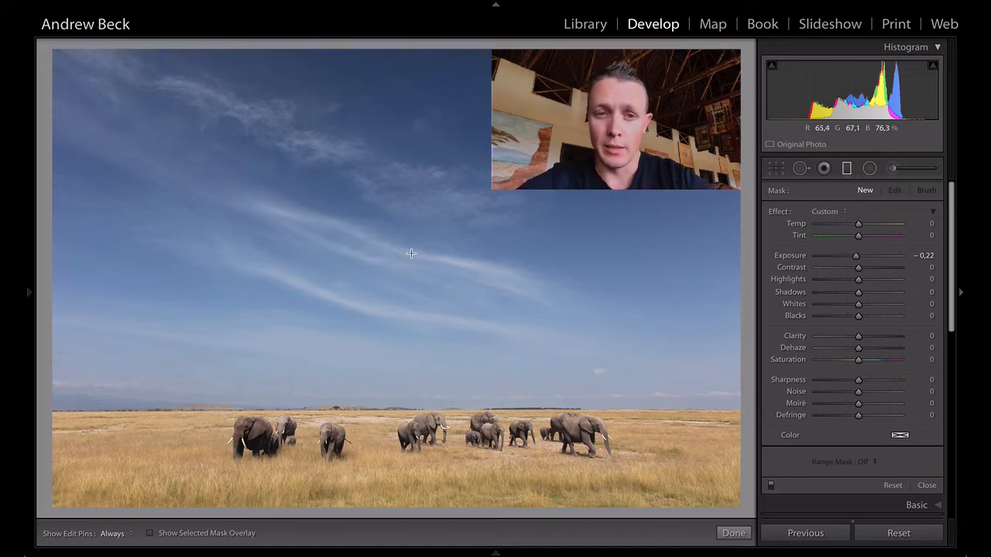
key("shift")
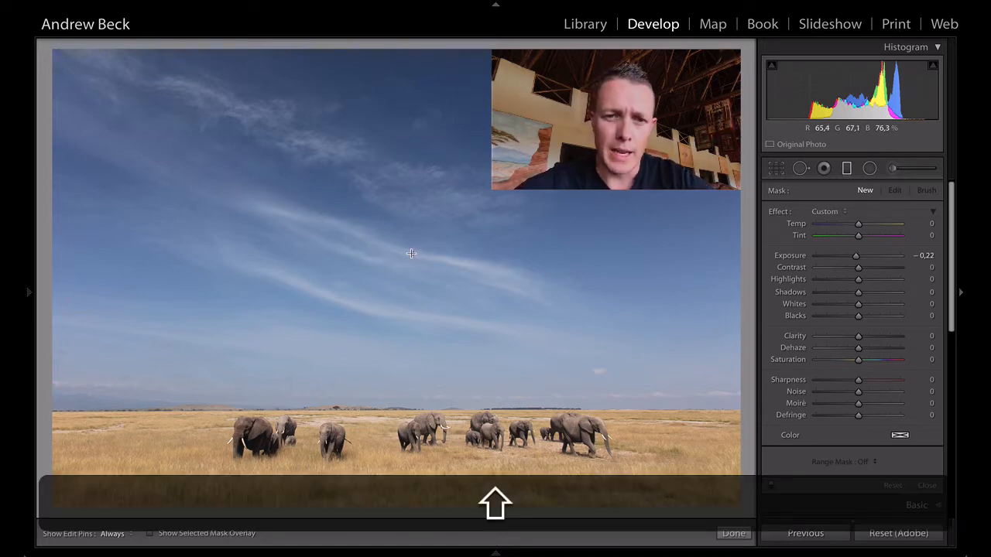
left_click_drag(411, 253, 387, 415)
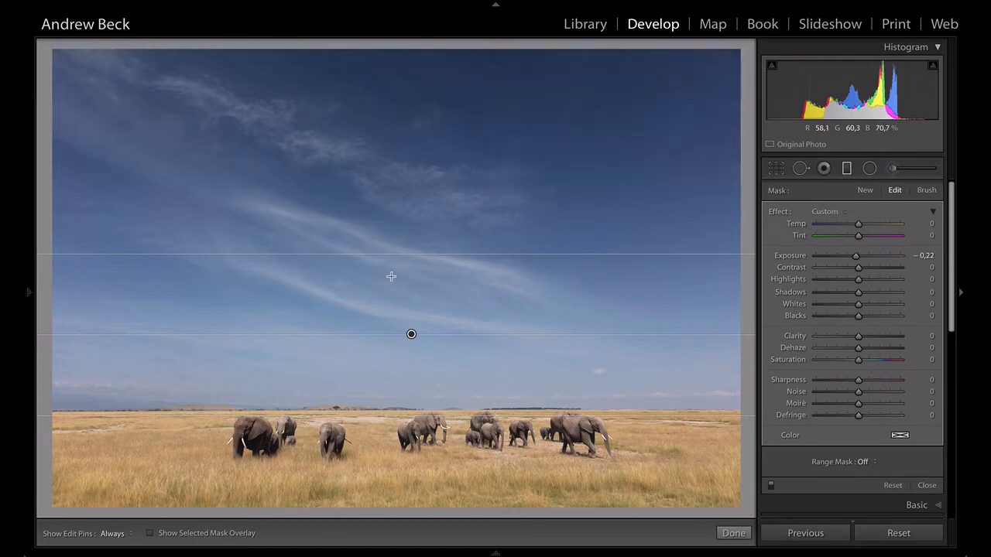
Extend the sky filter's lower edge down to the elephants' legs with the mask overlay shown, and hide the overlay
key("o")
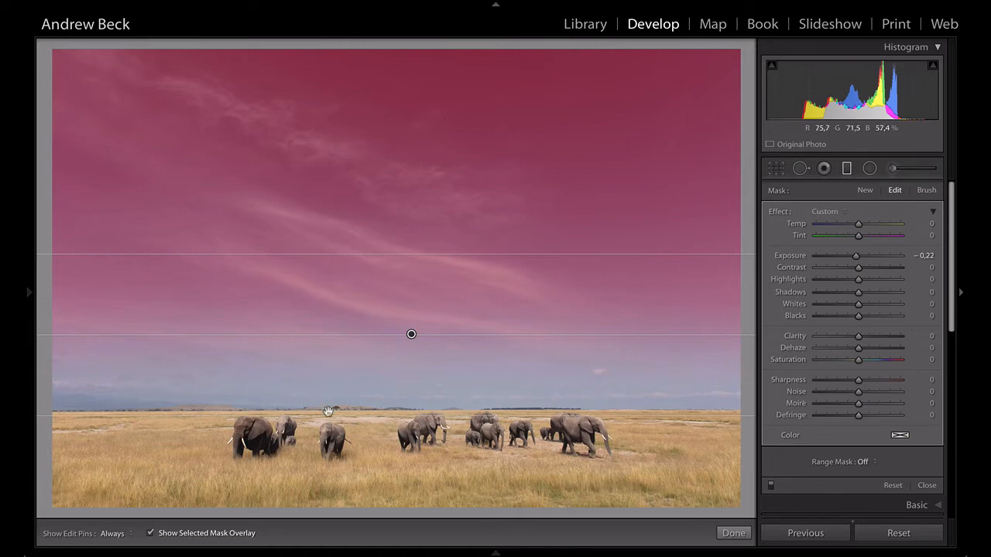
left_click_drag(383, 415, 386, 443)
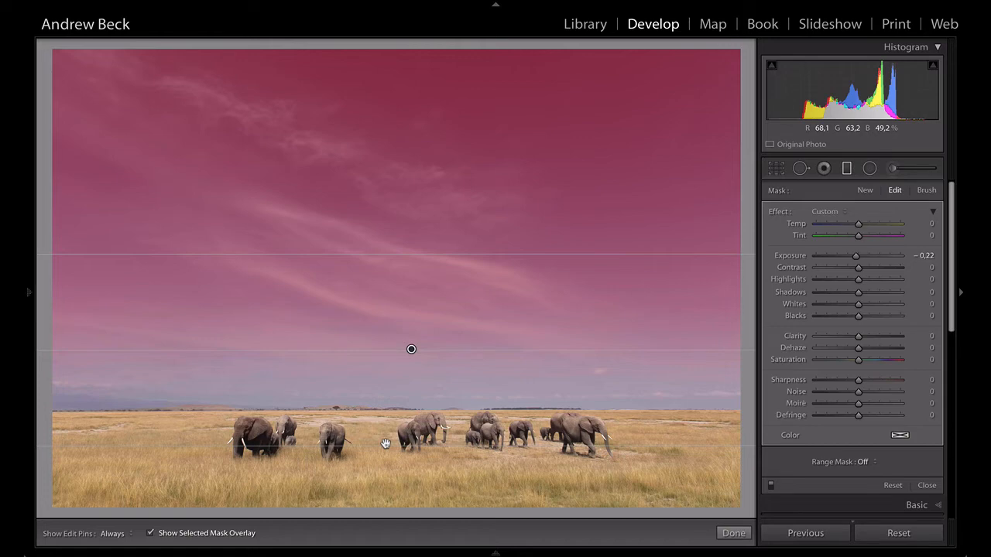
key("o")
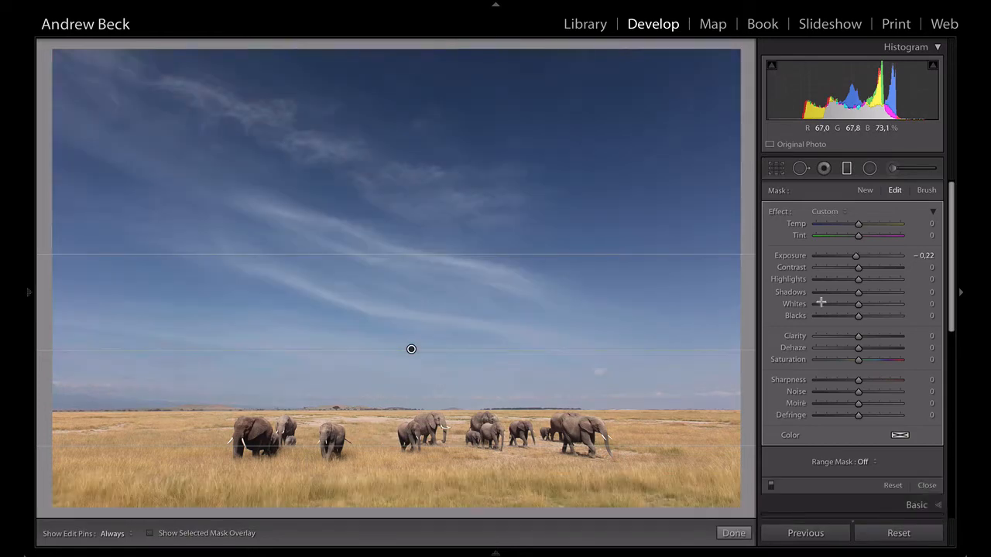
Set the sky filter's Exposure to -0,27, Clarity to 16 and Whites to 10, and compare the photo with and without the filter
double_click(856, 257)
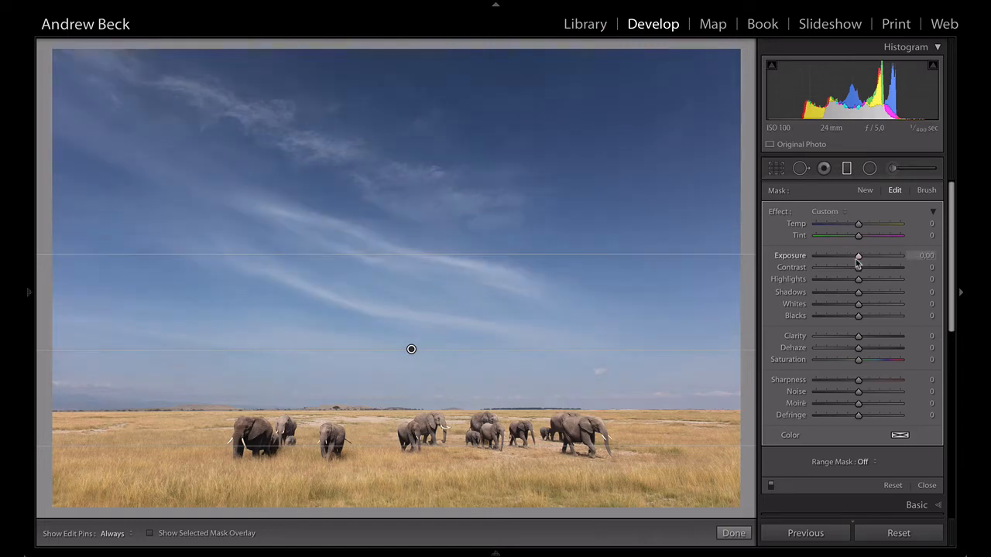
left_click_drag(859, 263, 856, 263)
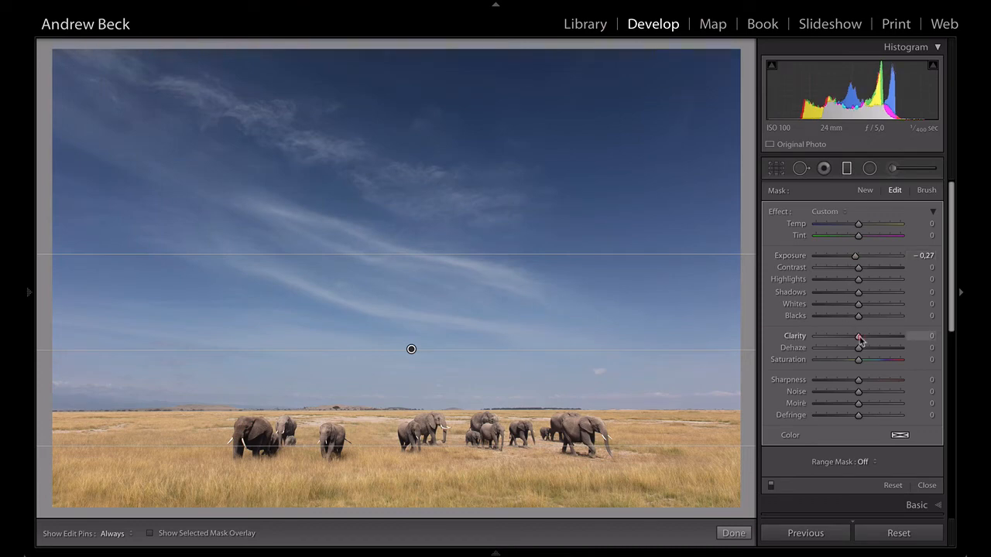
left_click_drag(860, 340, 867, 340)
left_click_drag(858, 304, 863, 310)
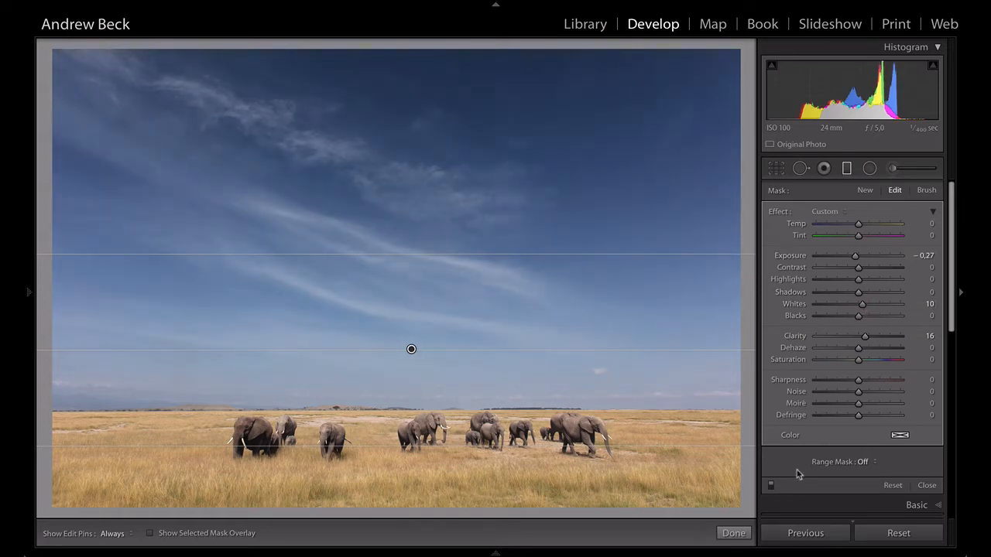
left_click(772, 486)
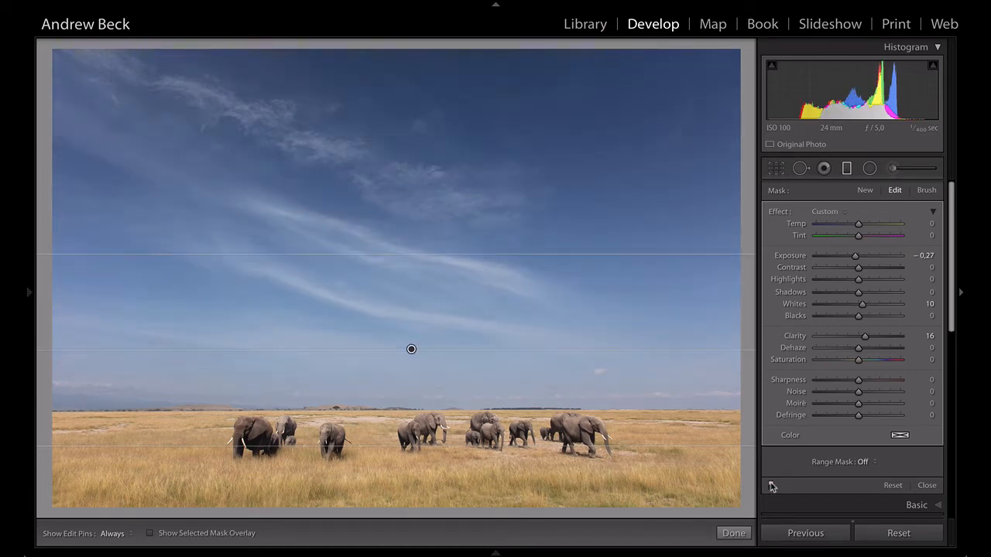
left_click(772, 486)
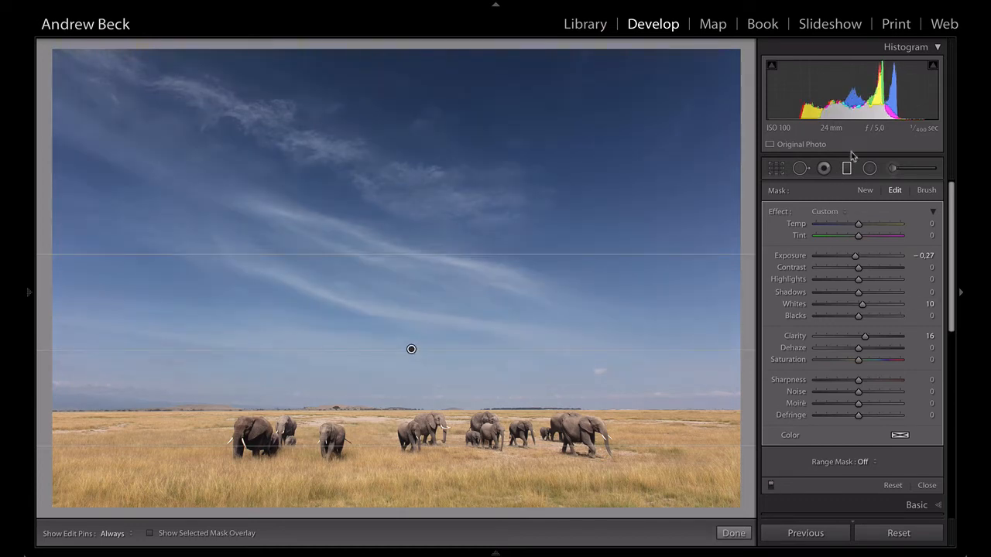
Add a hard-edged level graduated filter along the horizon covering the grassland, check its mask overlay, and reset its effect values to zero
left_click(865, 189)
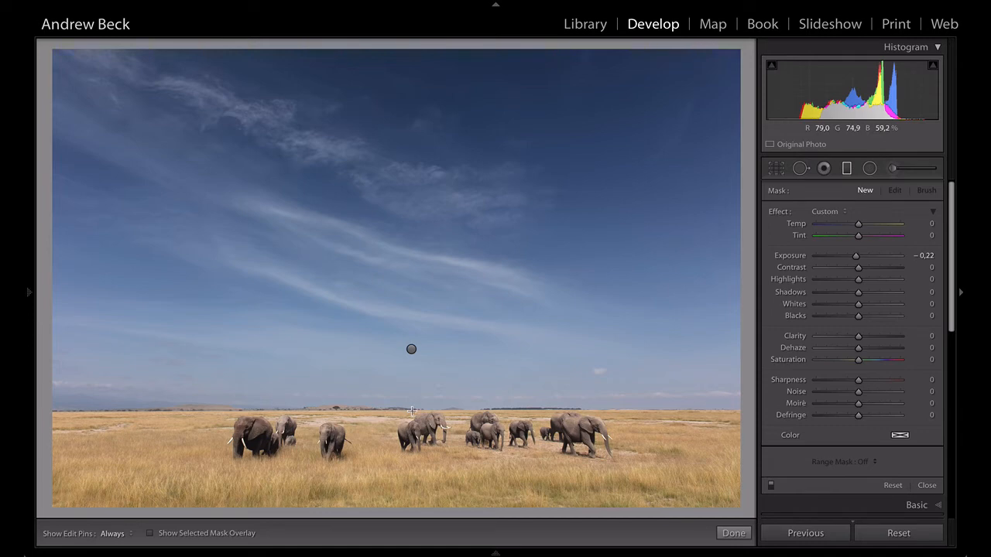
left_click_drag(412, 409, 412, 410)
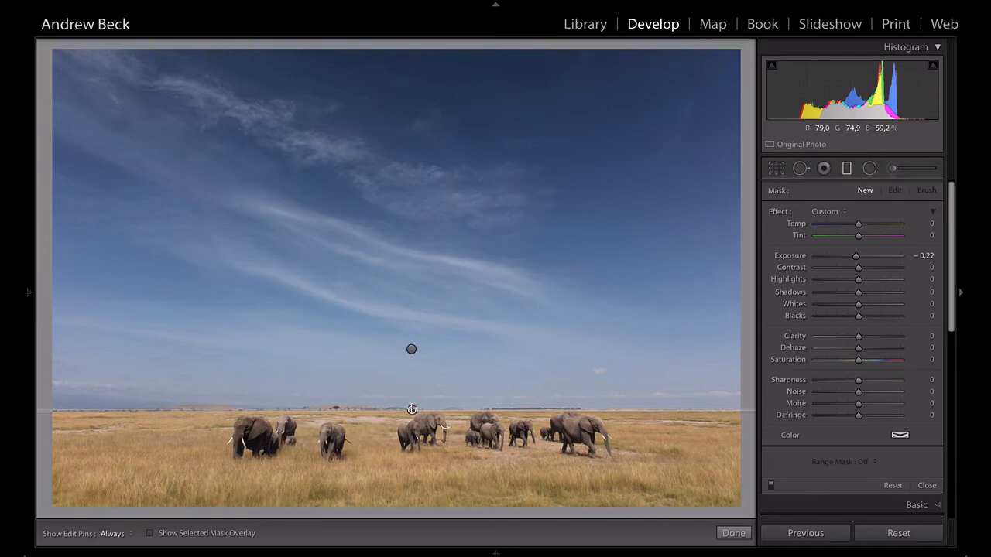
key("o")
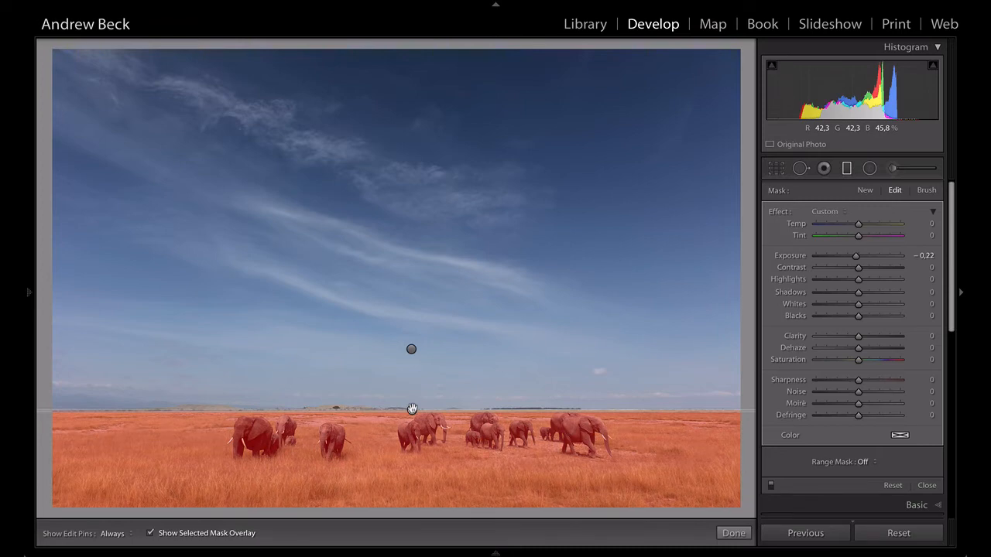
key("o")
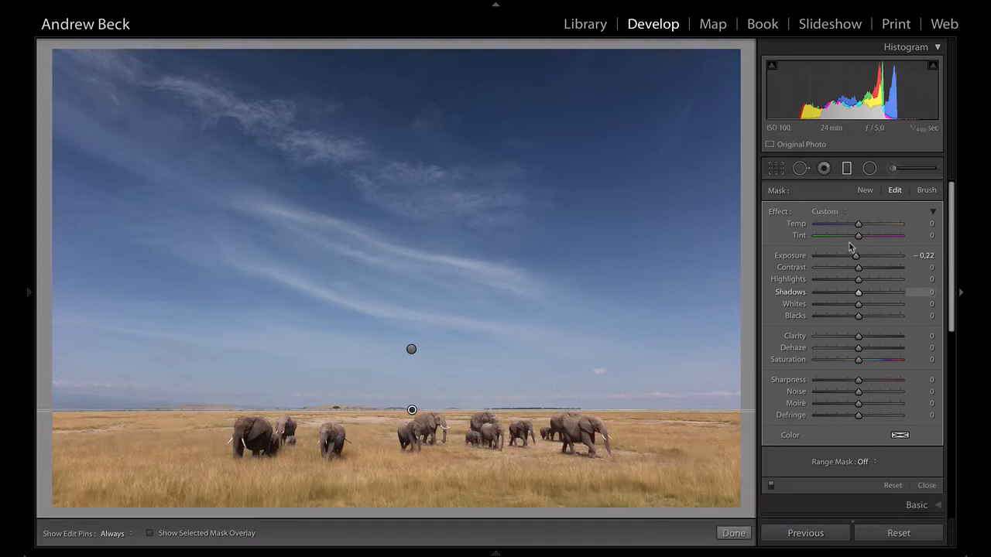
double_click(779, 211)
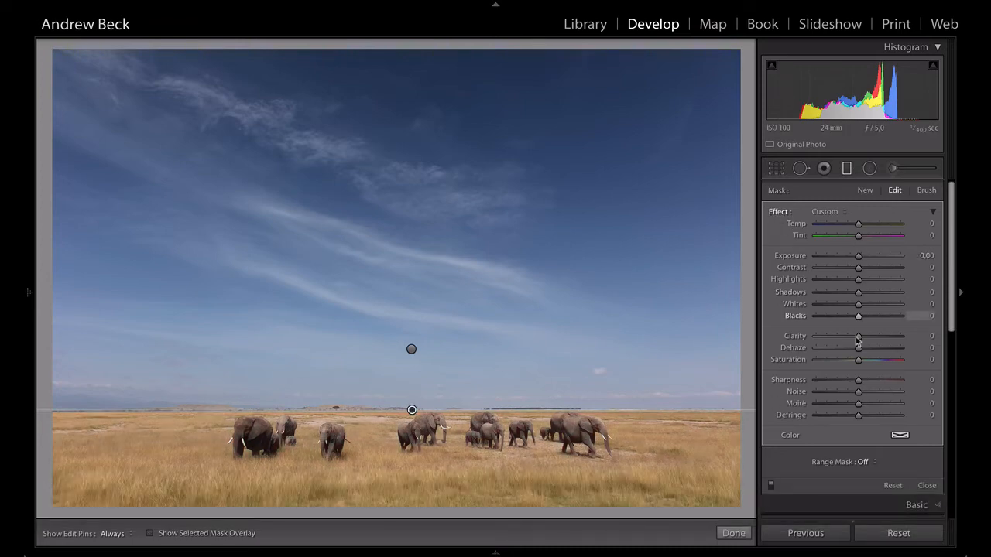
Set the grassland filter's Clarity to 10 and Exposure to 0,22, and close the graduated filter
left_click_drag(858, 338, 863, 339)
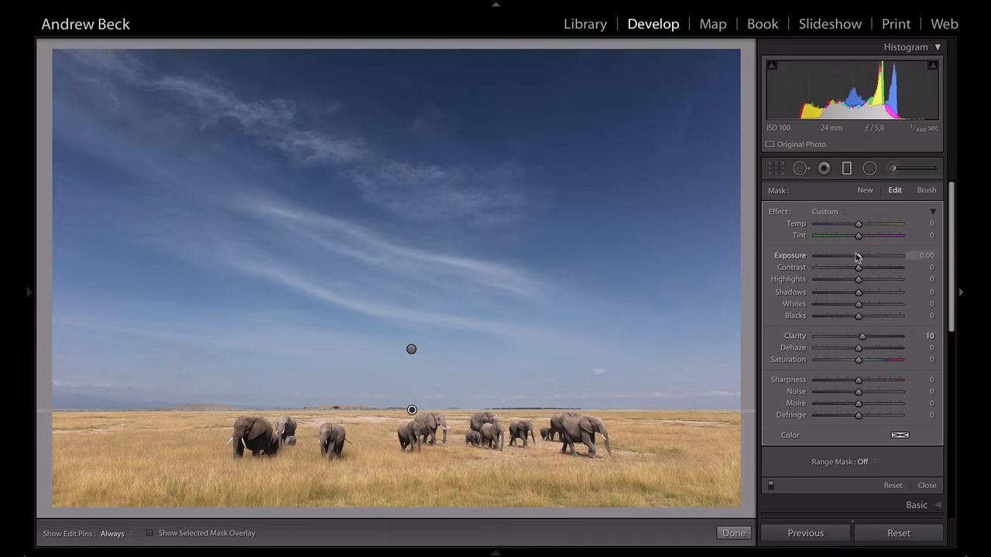
left_click_drag(859, 257, 862, 258)
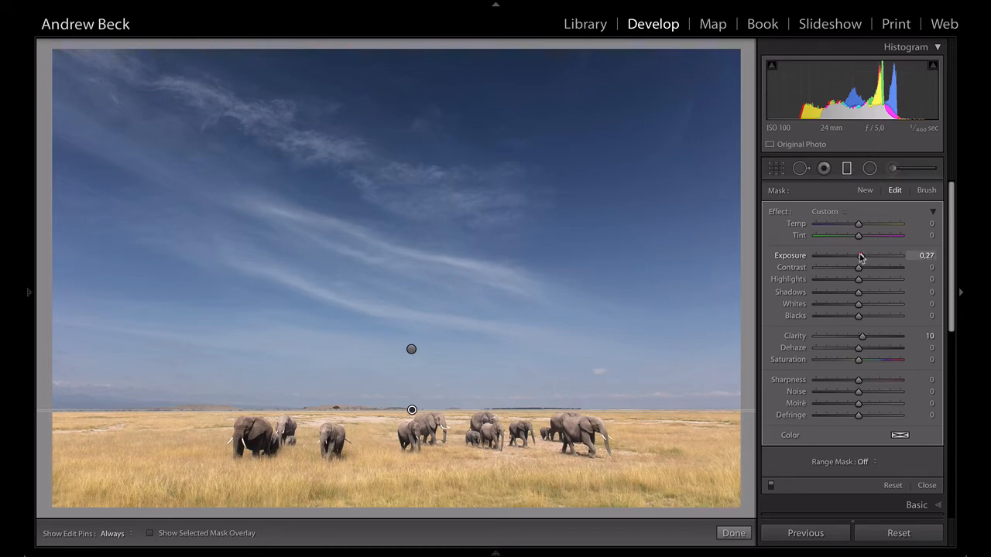
left_click_drag(861, 258, 860, 257)
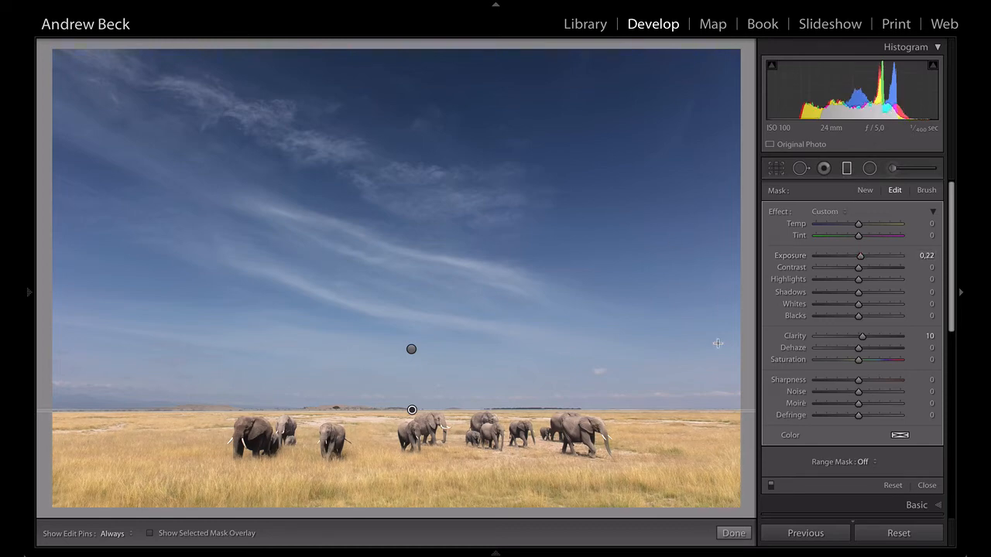
left_click(846, 170)
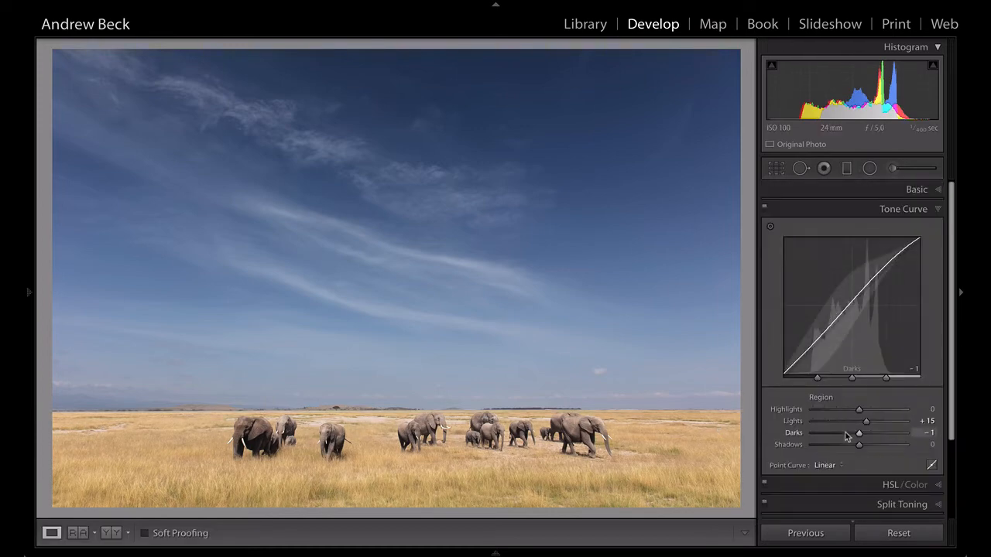
Set the sharpening Masking to 83 while previewing the mask, leaving the smooth sky out of the sharpening
scroll(851, 430, "down", 4)
left_click(896, 426)
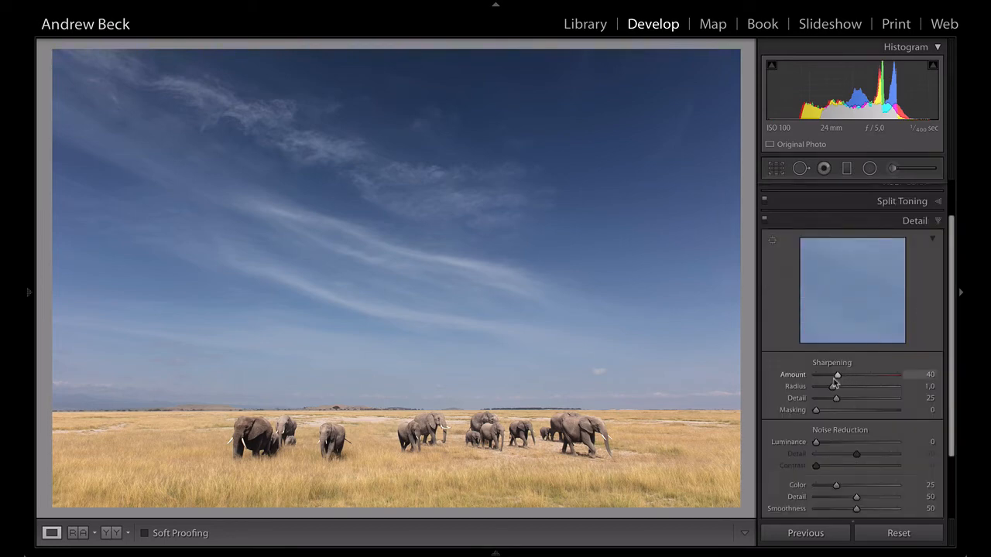
left_click(816, 412, "alt")
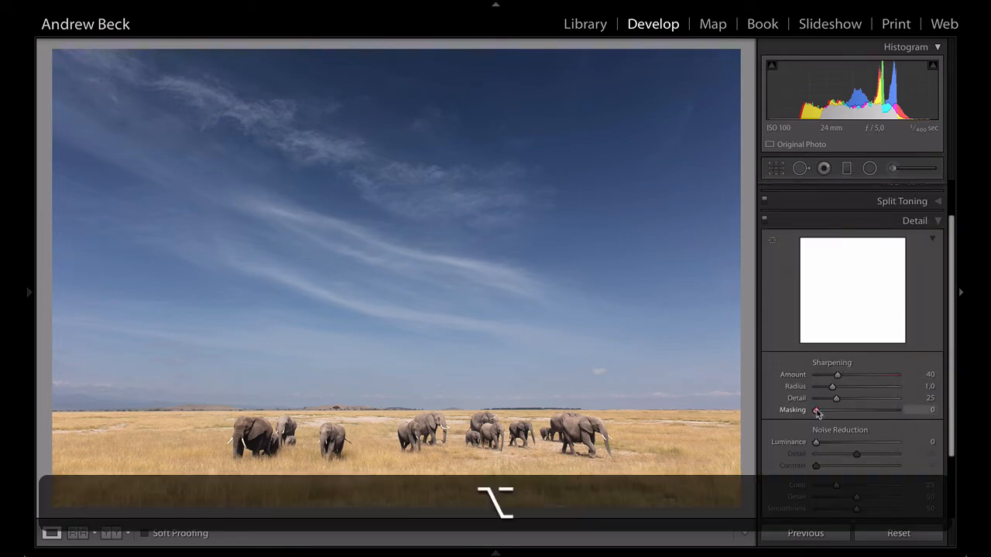
left_click_drag(817, 413, 885, 409)
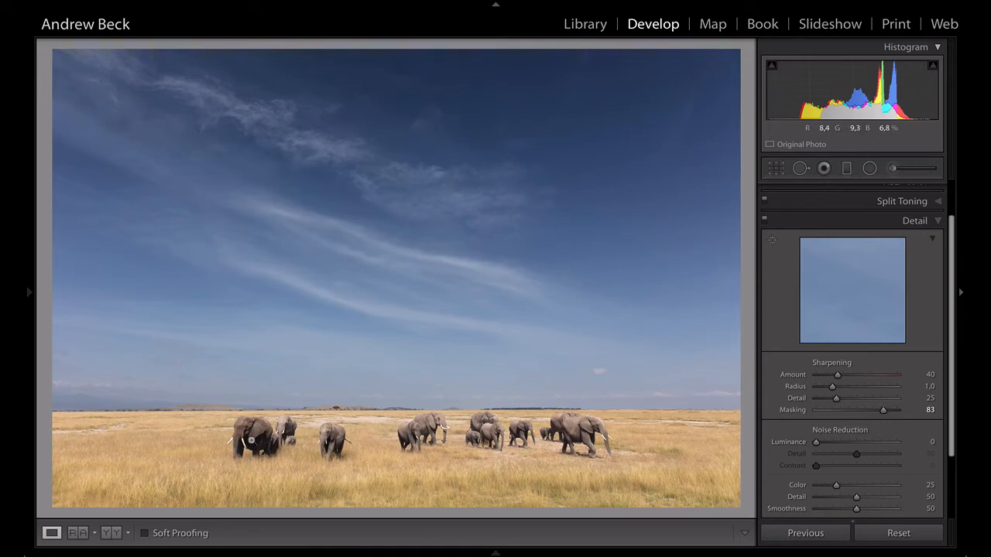
Try a strong negative Shadows value on the tone curve, and set the curve's Shadows to +11
scroll(889, 261, "down", 2)
scroll(891, 255, "up", 5)
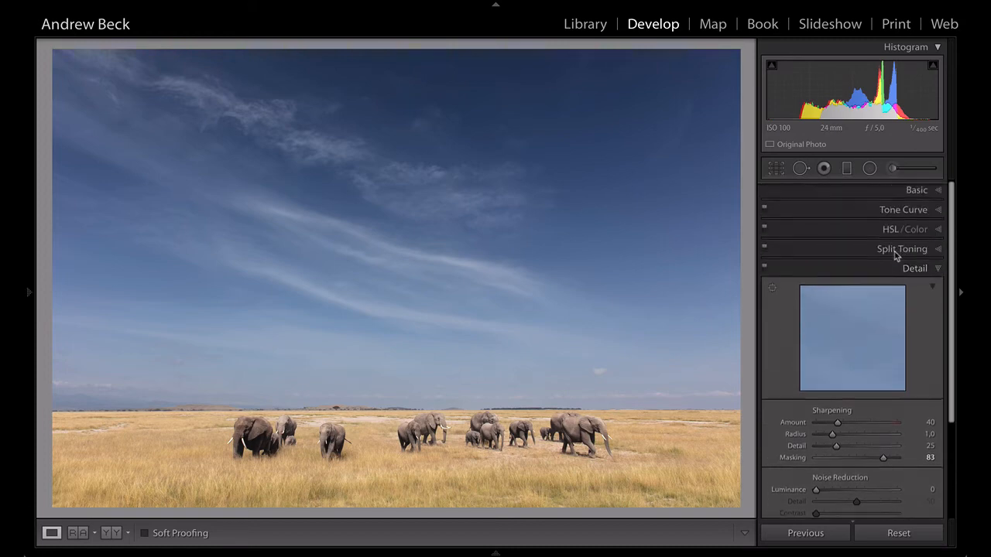
left_click(902, 210)
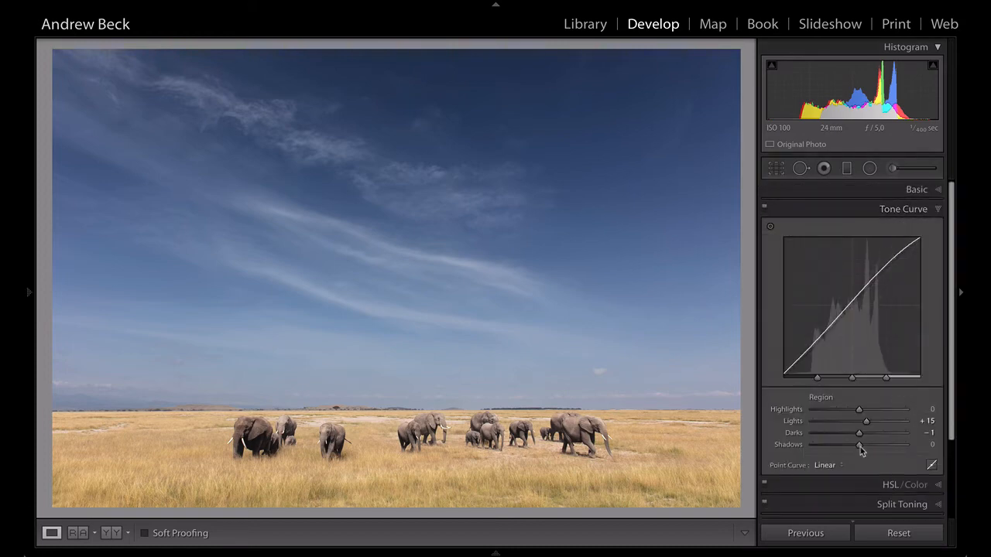
left_click_drag(859, 447, 841, 448)
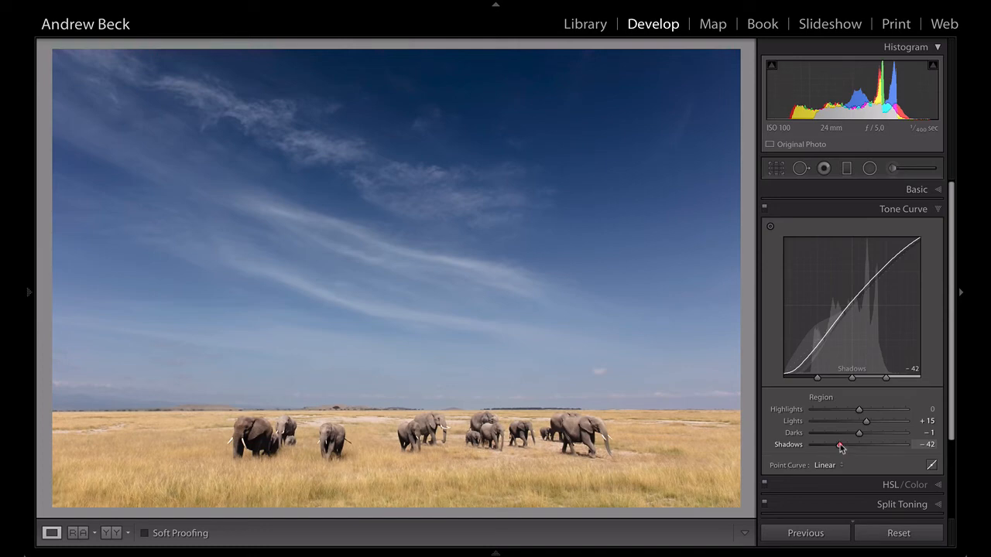
left_click_drag(840, 447, 864, 445)
Raise the basic tone Shadows adjustment to +16 to lighten the elephants
scroll(903, 250, "down", 2)
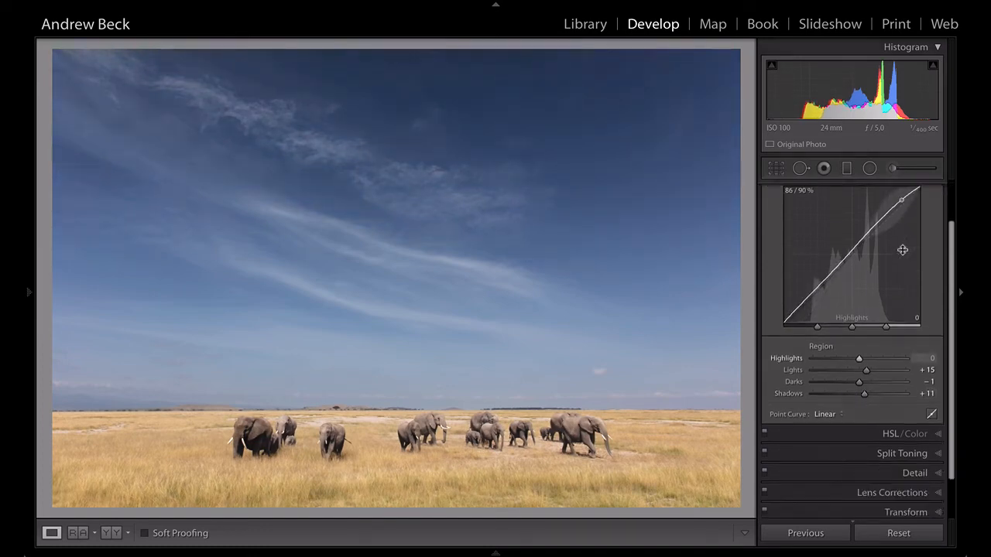
scroll(903, 250, "up", 3)
left_click(916, 194)
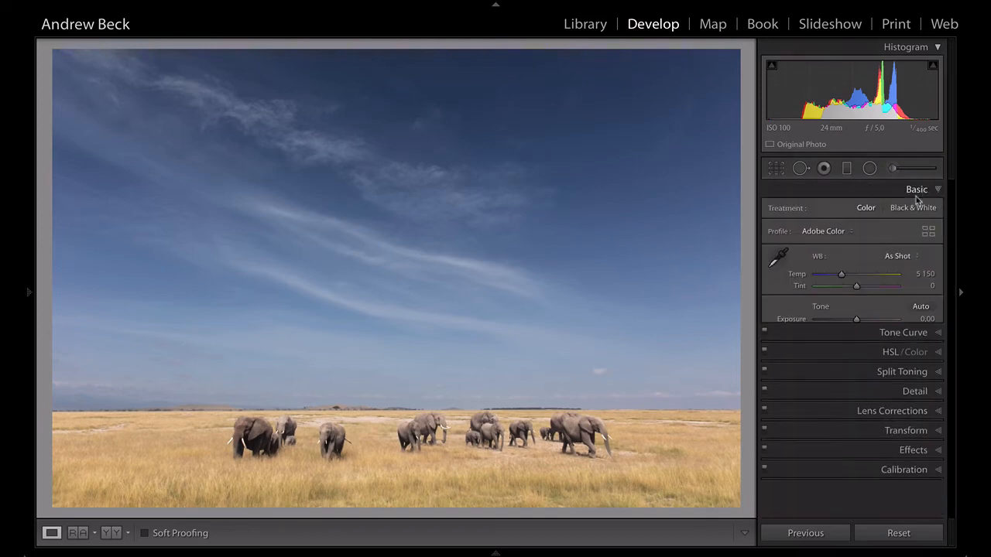
left_click_drag(860, 362, 862, 363)
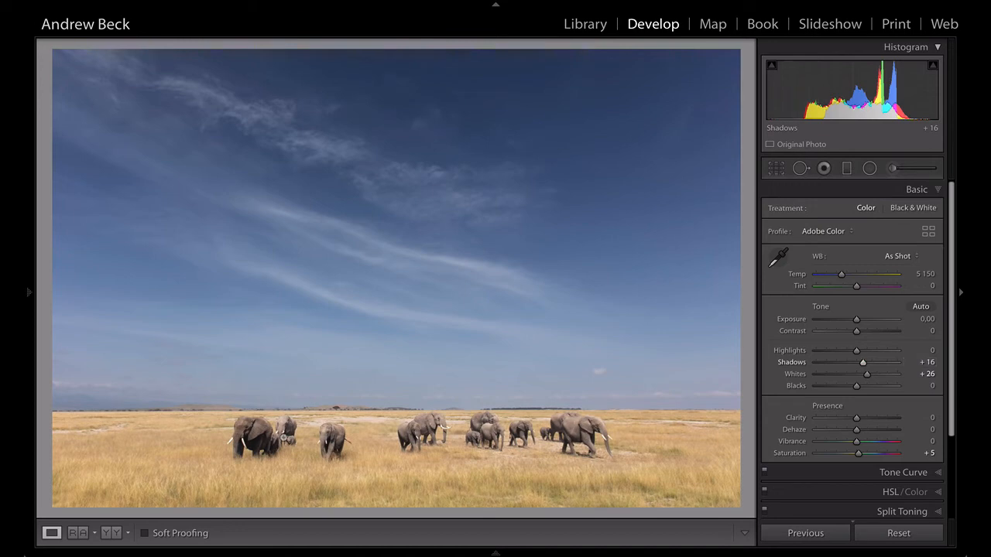
Inspect the nearest elephants in close-up, return to the full photo, and compare it with its before version
left_click(258, 440)
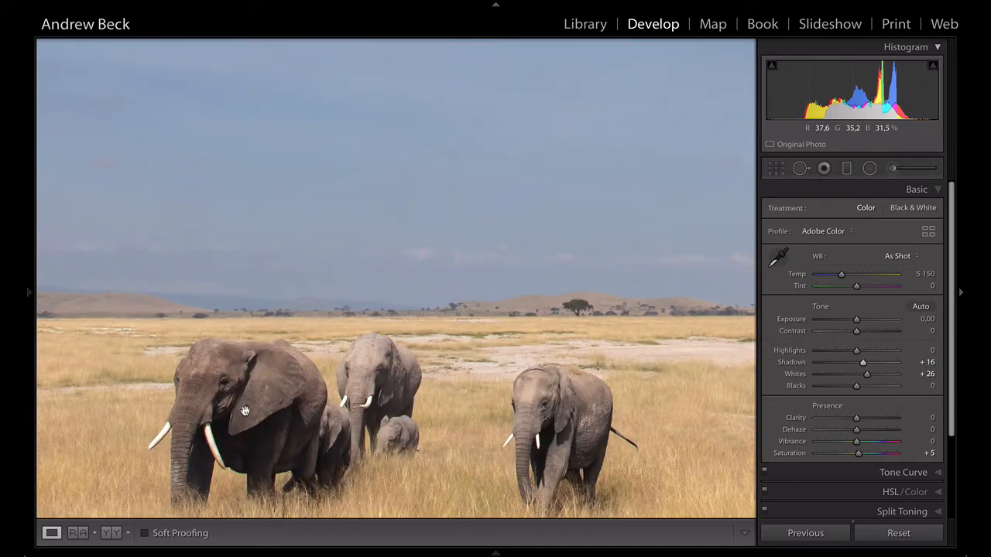
left_click_drag(245, 411, 271, 339)
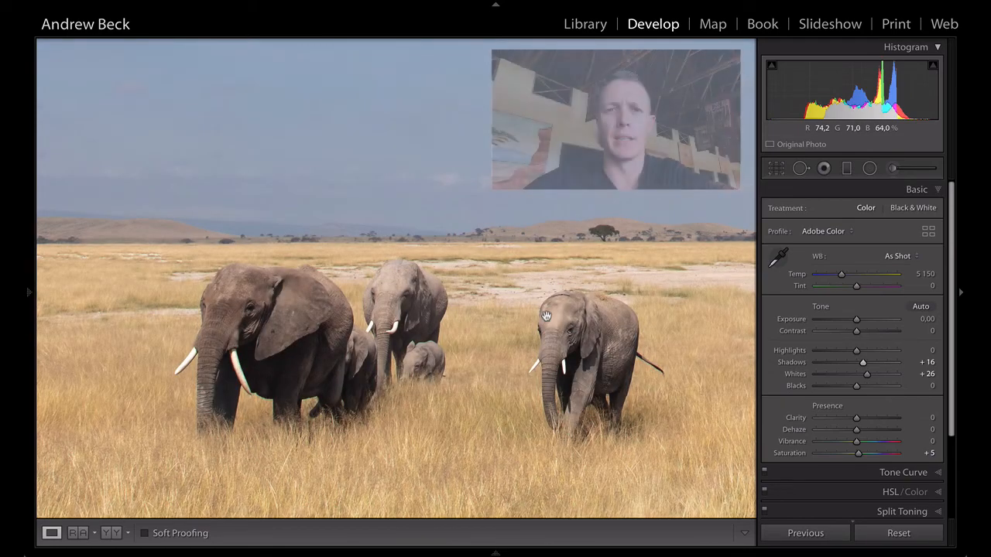
left_click(435, 314)
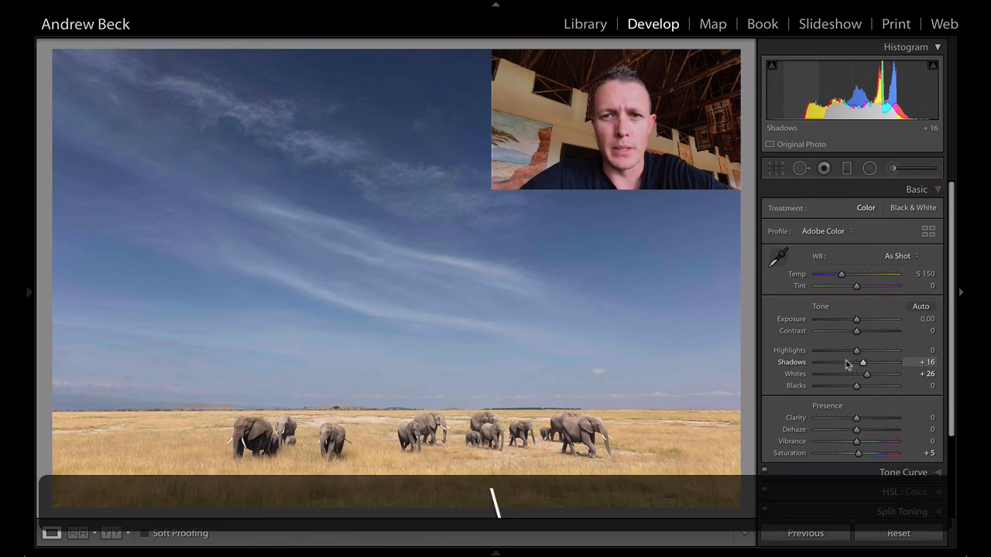
key("backslash")
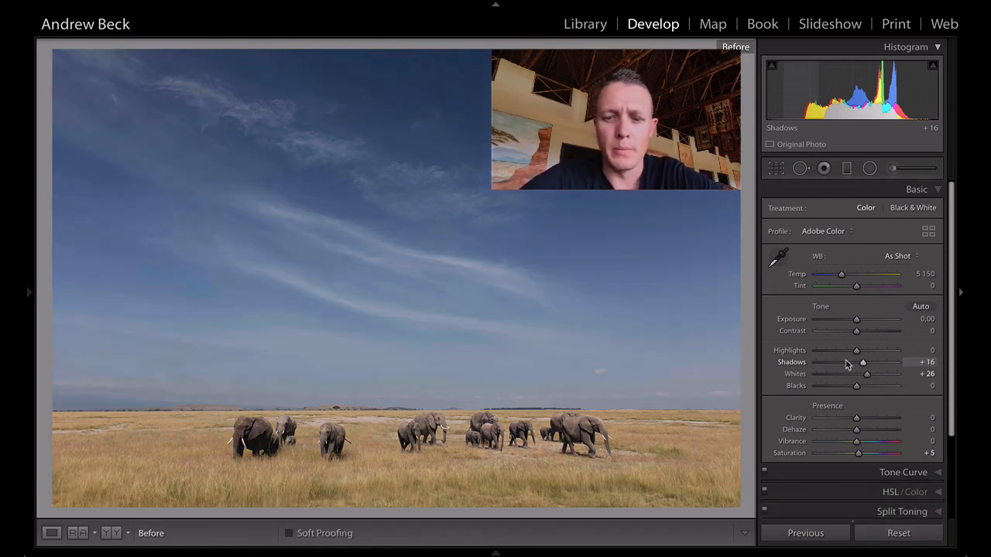
key("backslash")
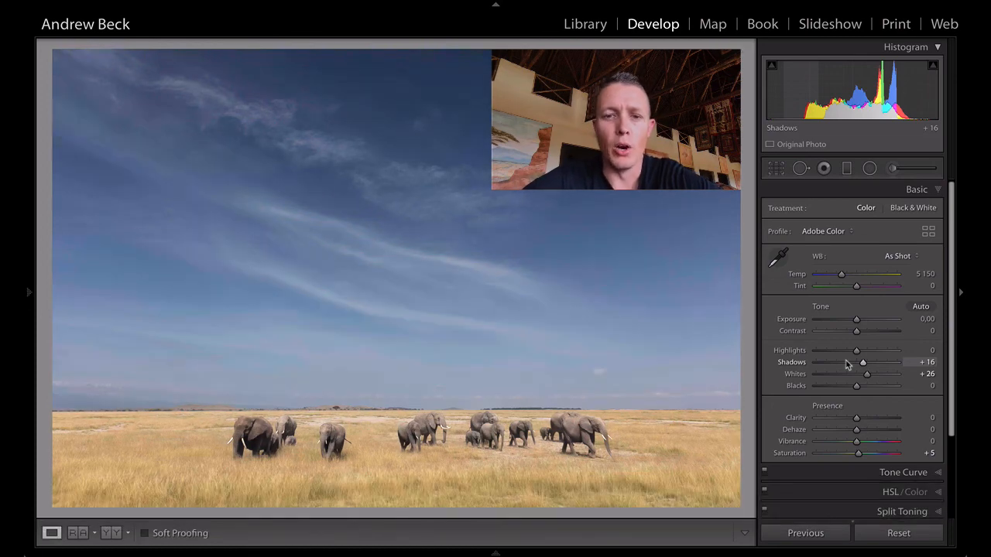